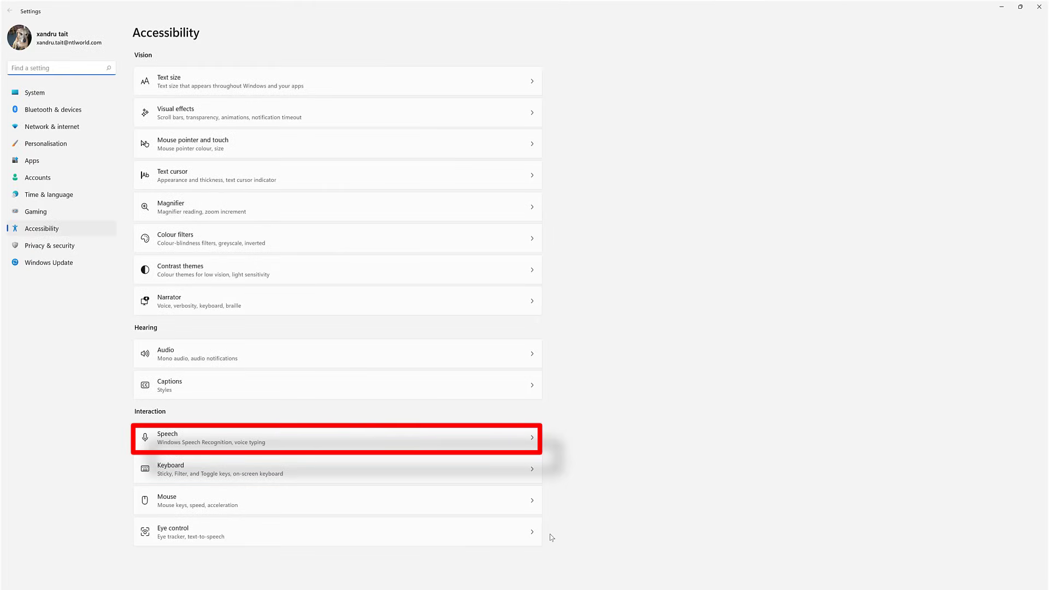
Open the Speech entry under Interaction on the Settings Accessibility page
{"action": "left_click", "coordinate": [198, 438]}
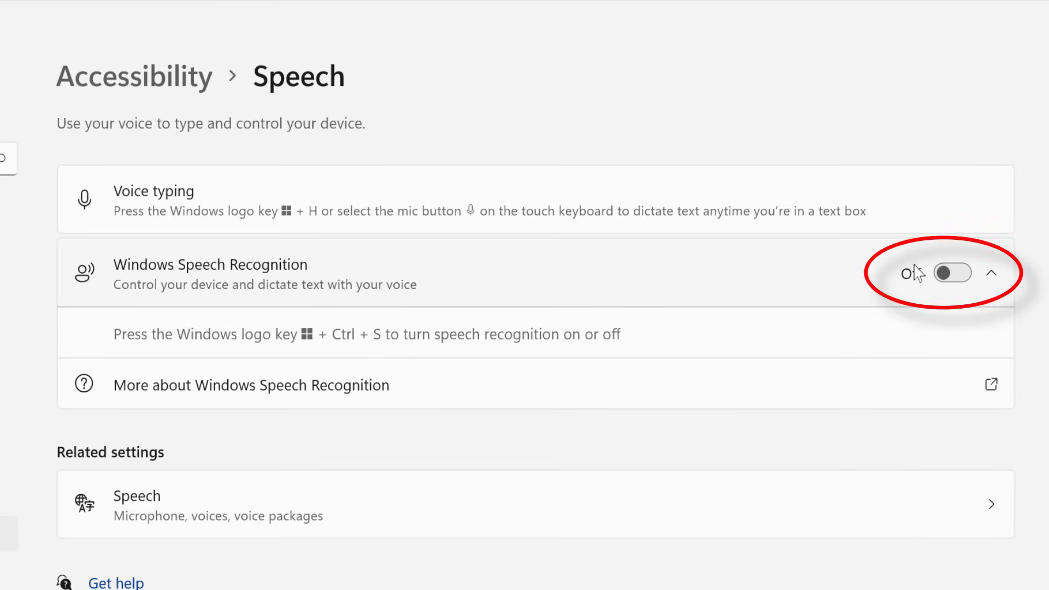
Switch the Windows Speech Recognition toggle on and close the speech bar that appears
{"action": "left_click", "coordinate": [966, 273]}
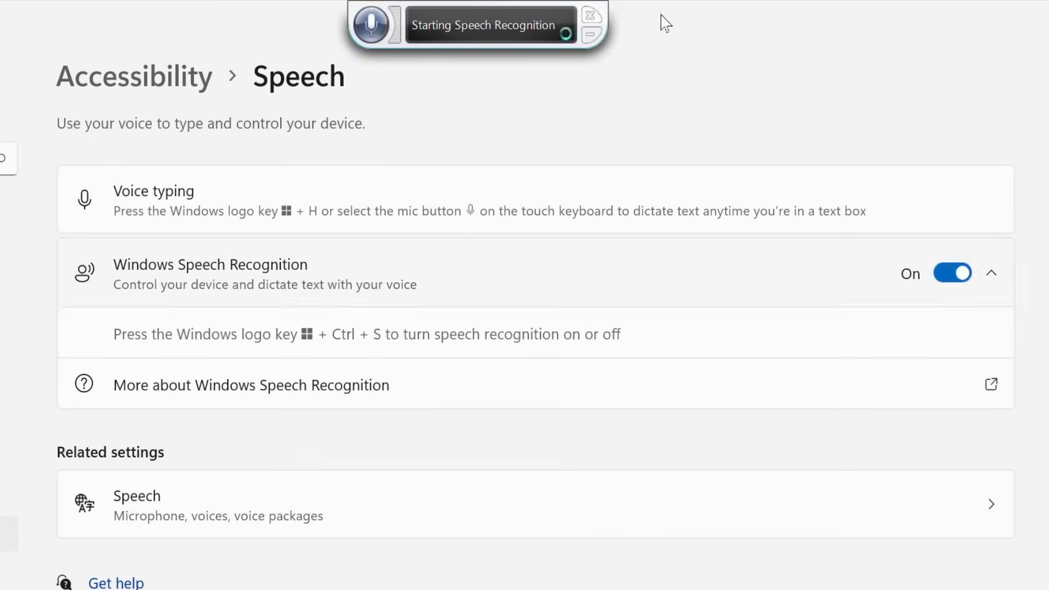
{"action": "left_click", "coordinate": [591, 16]}
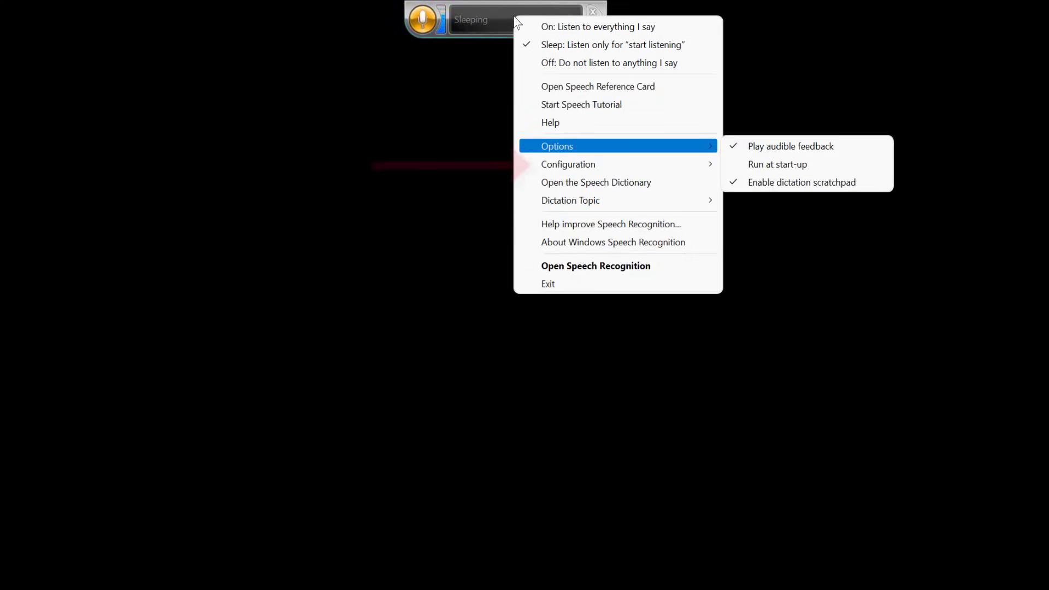
{"action": "key", "text": "Down"}
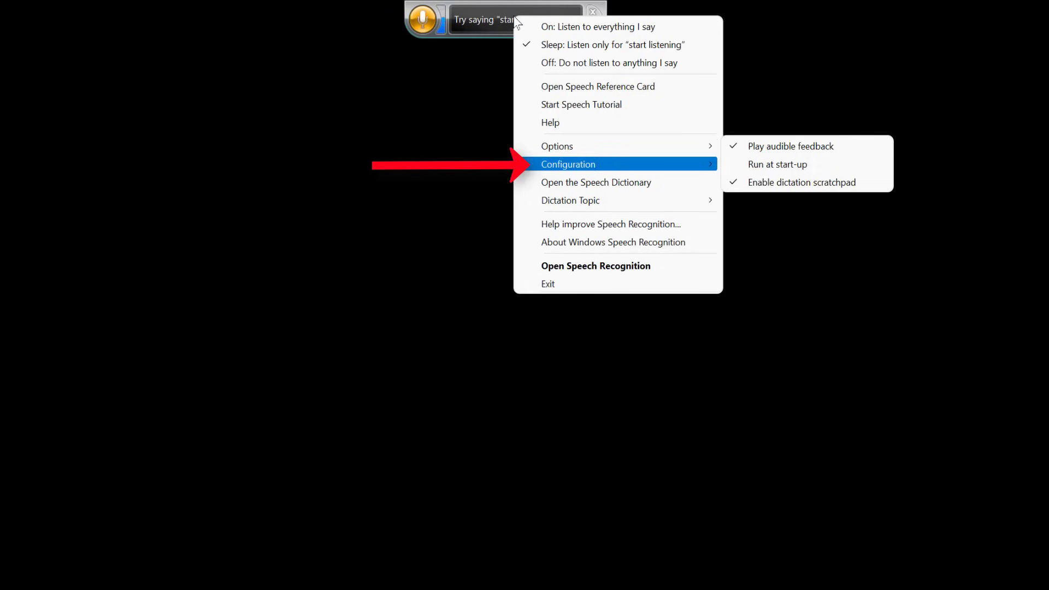
Set up the Plantronics C310 as a Headset Microphone, passing the volume test to Finish
{"action": "key", "text": "Right"}
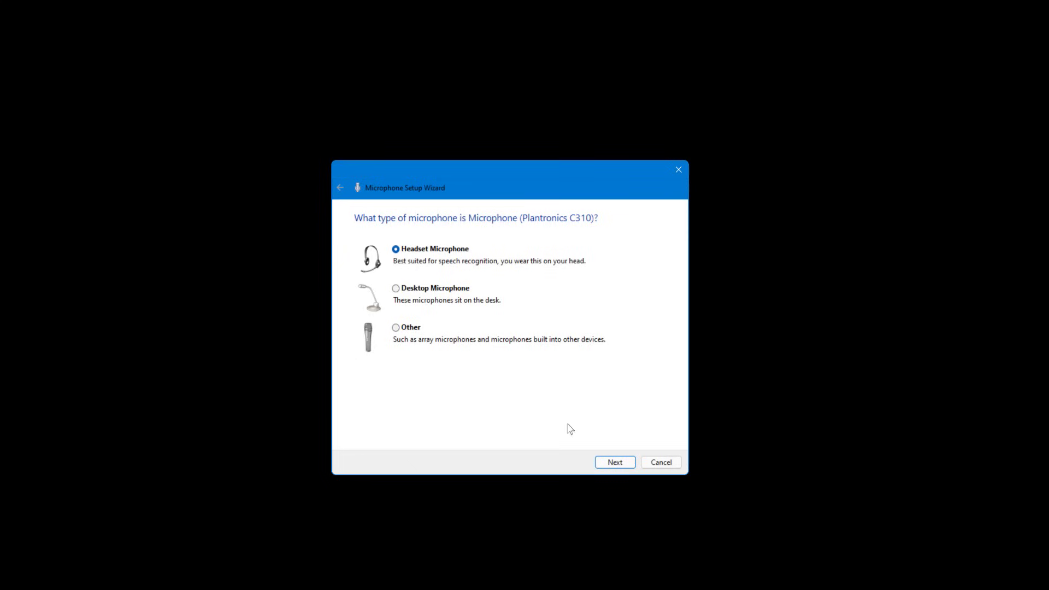
{"action": "left_click", "coordinate": [615, 463]}
{"action": "left_click", "coordinate": [616, 463]}
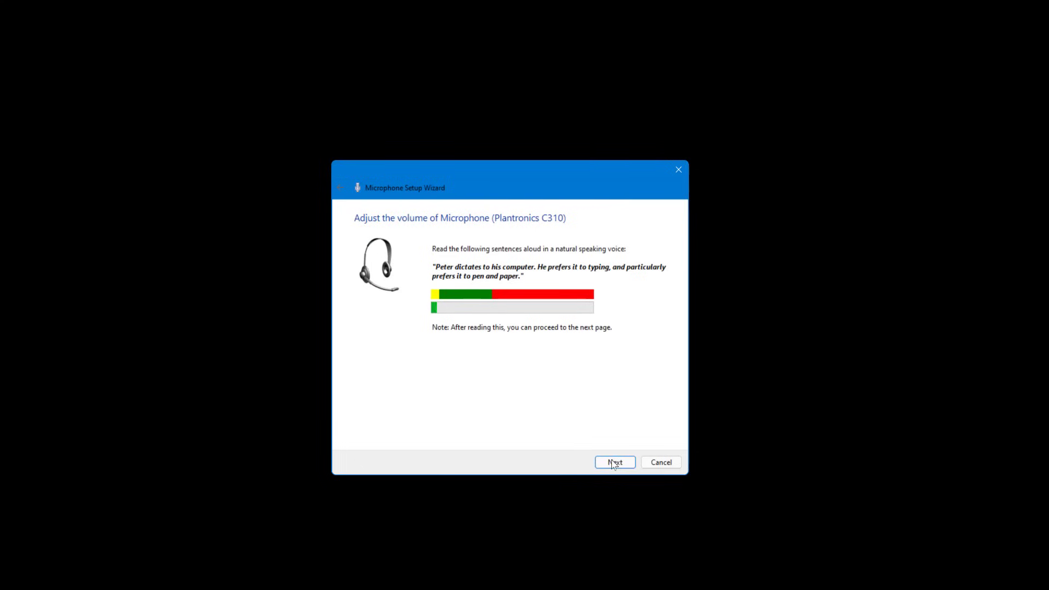
{"action": "left_click", "coordinate": [615, 464]}
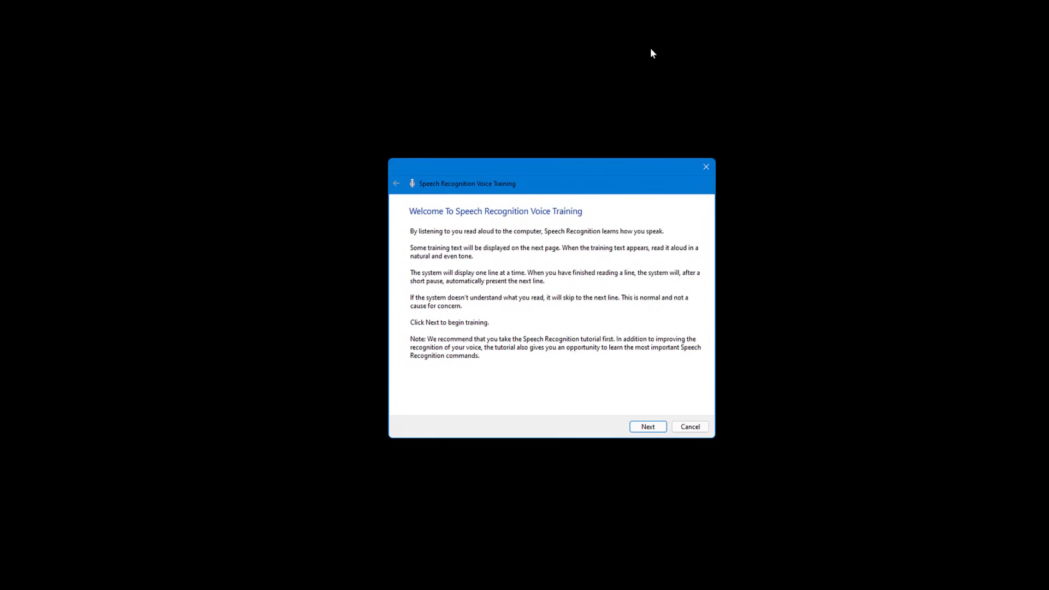
Begin Voice Training from its welcome page, then return to the speech recognition menu
{"action": "left_click", "coordinate": [650, 426]}
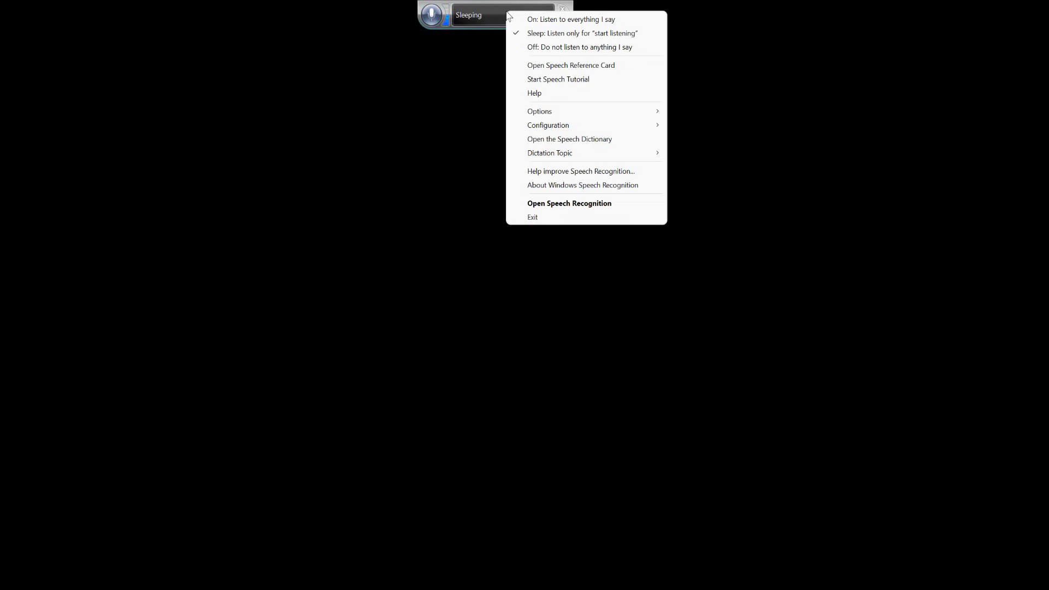
Open the Speech Dictionary's Add a new word page, then cancel without adding a word
{"action": "key", "text": "Down"}
{"action": "key", "text": "Down"}
{"action": "key", "text": "Down"}
{"action": "key", "text": "Down"}
{"action": "key", "text": "Down"}
{"action": "key", "text": "Down"}
{"action": "key", "text": "Down"}
{"action": "key", "text": "Down"}
{"action": "key", "text": "Down"}
{"action": "key", "text": "Down"}
{"action": "key", "text": "Down"}
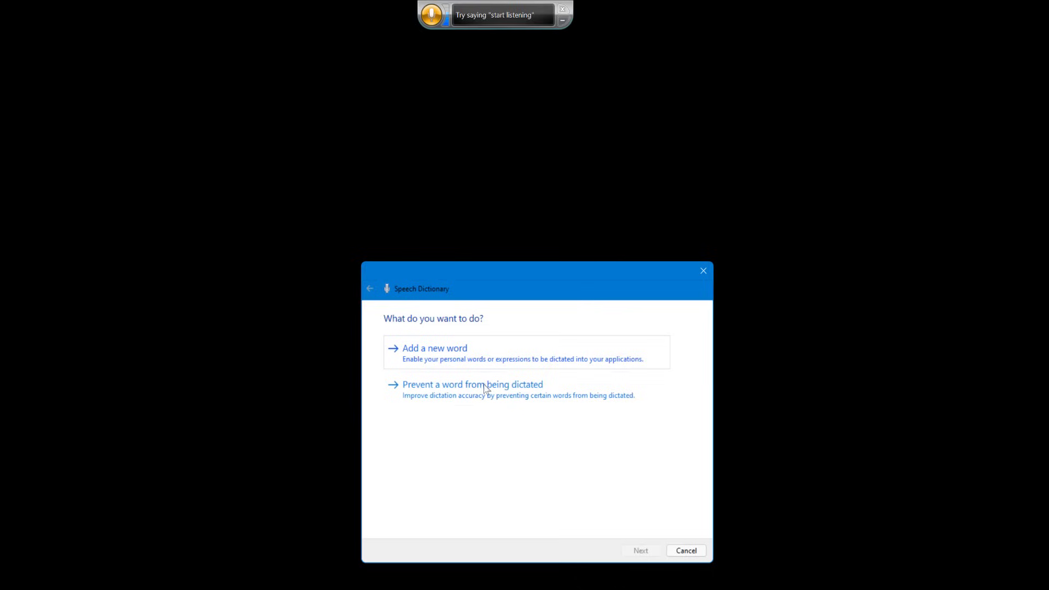
{"action": "left_click", "coordinate": [485, 358]}
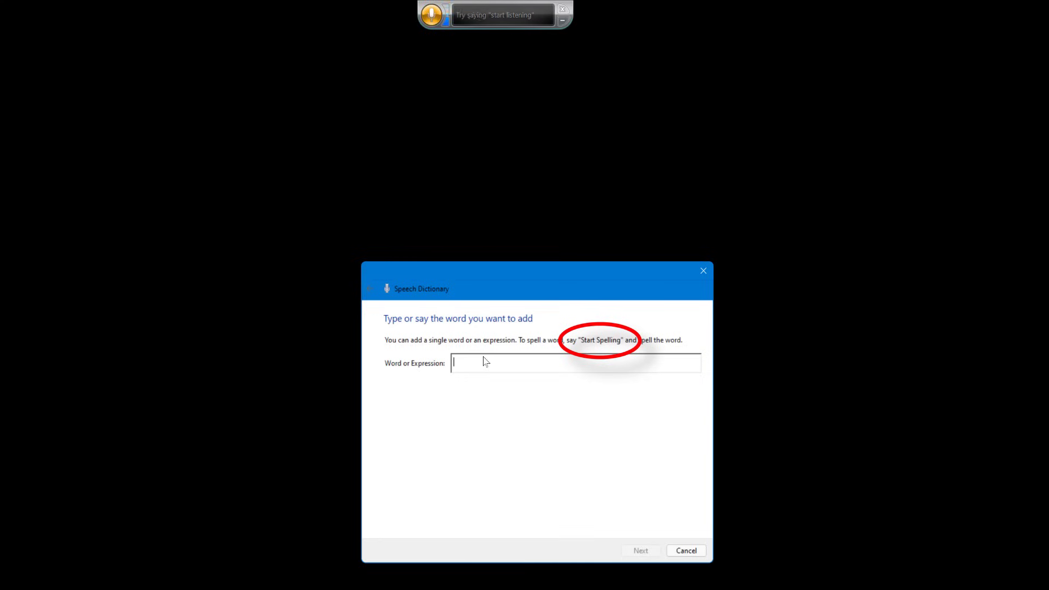
{"action": "left_click", "coordinate": [687, 550]}
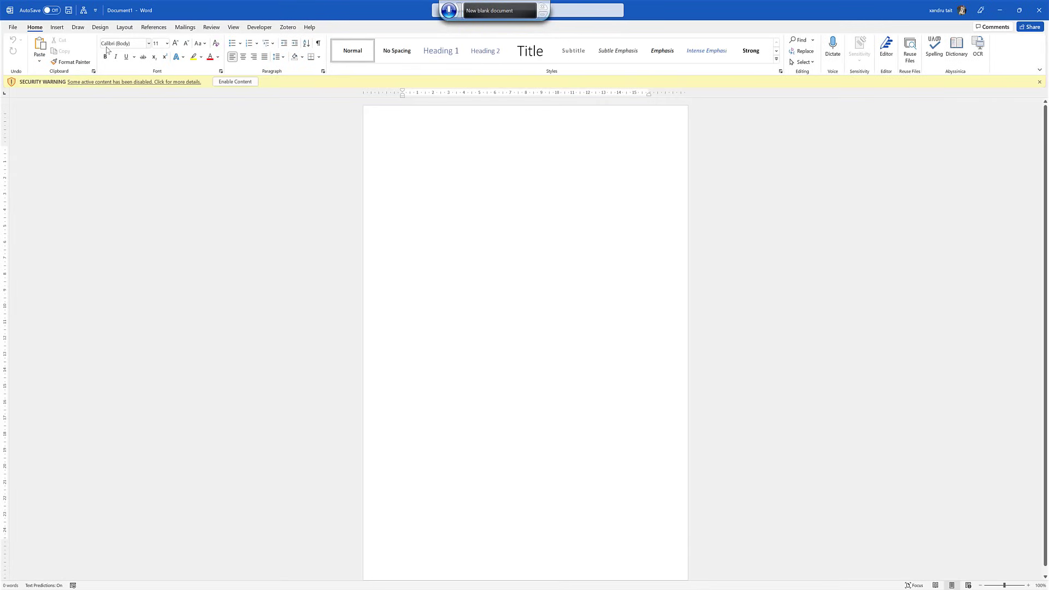
Put speech recognition to sleep with blank Word Document1 open for dictation
{"action": "left_click", "coordinate": [452, 15]}
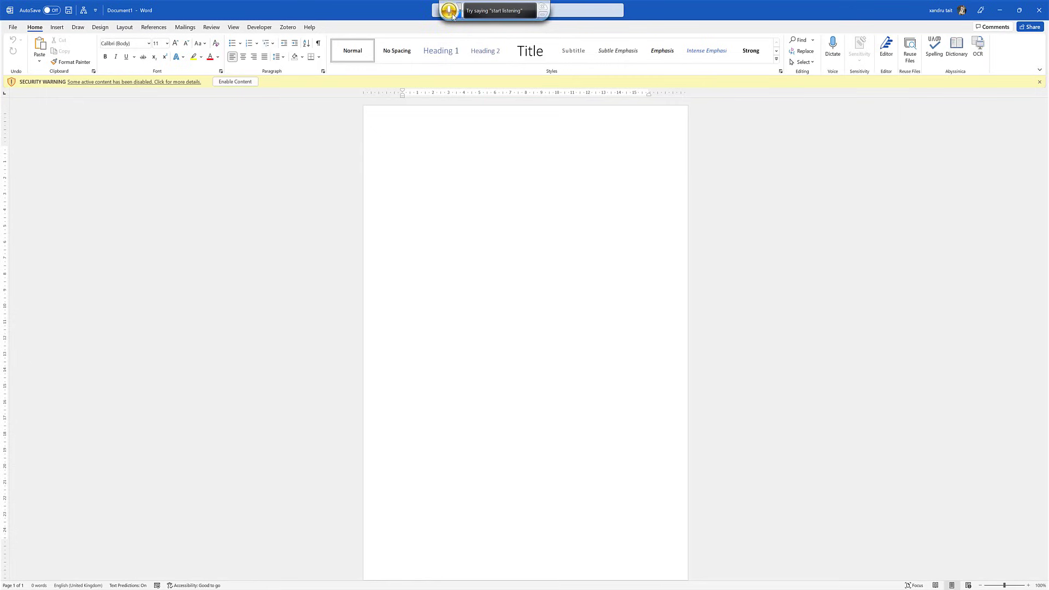
Dictate the sentence starting 'Geography seeks to understand' through change over time, toggling listening
{"action": "left_click", "coordinate": [453, 16]}
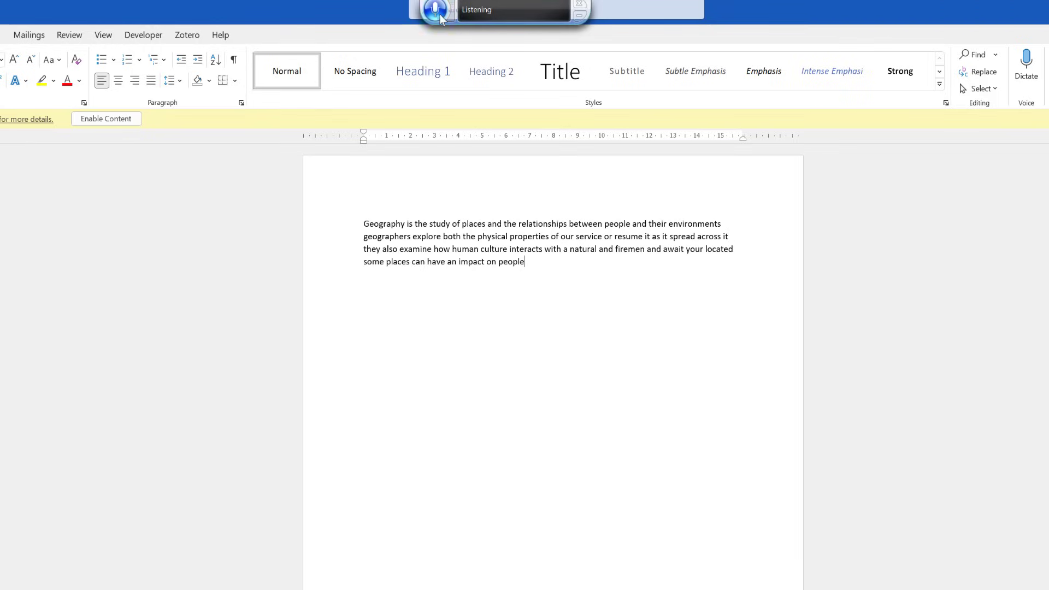
{"action": "left_click", "coordinate": [441, 18]}
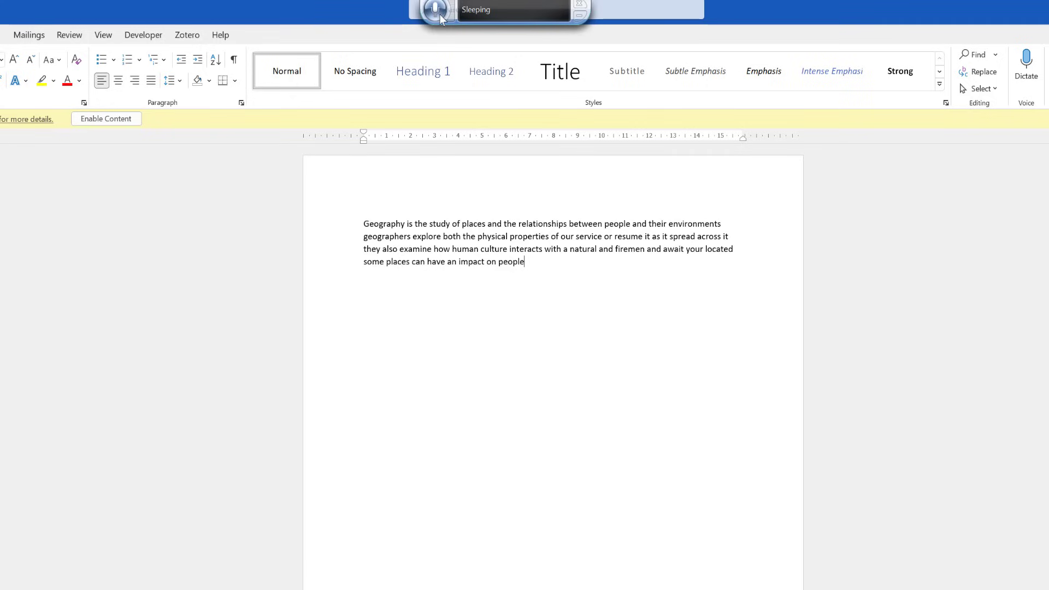
{"action": "left_click", "coordinate": [441, 17]}
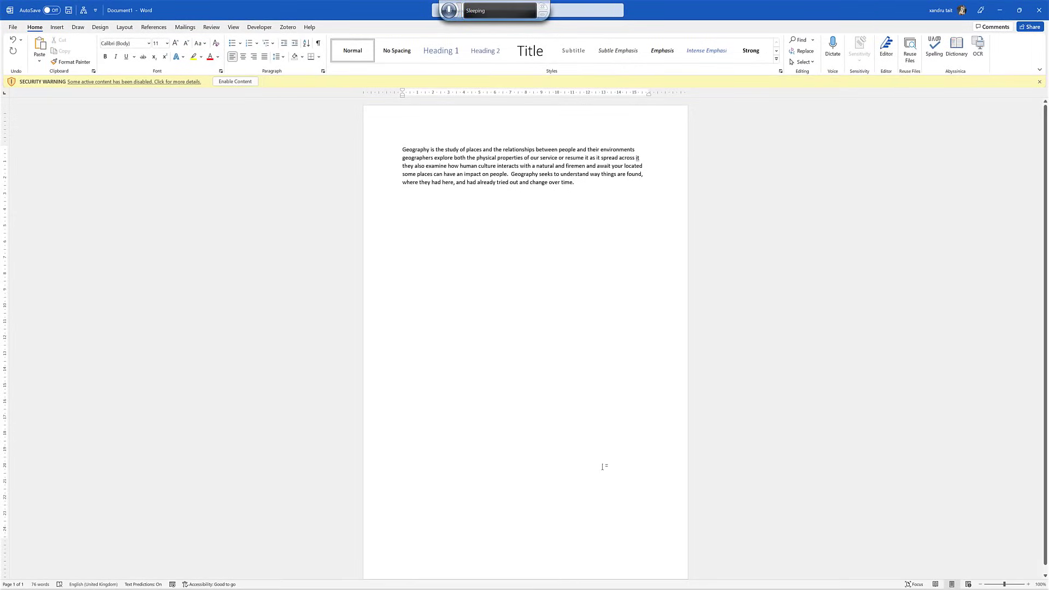
Move to a blank line below the paragraph and launch voice typing with Win+H
{"action": "key", "text": "Return"}
{"action": "key", "text": "Return"}
{"action": "key", "text": "Return"}
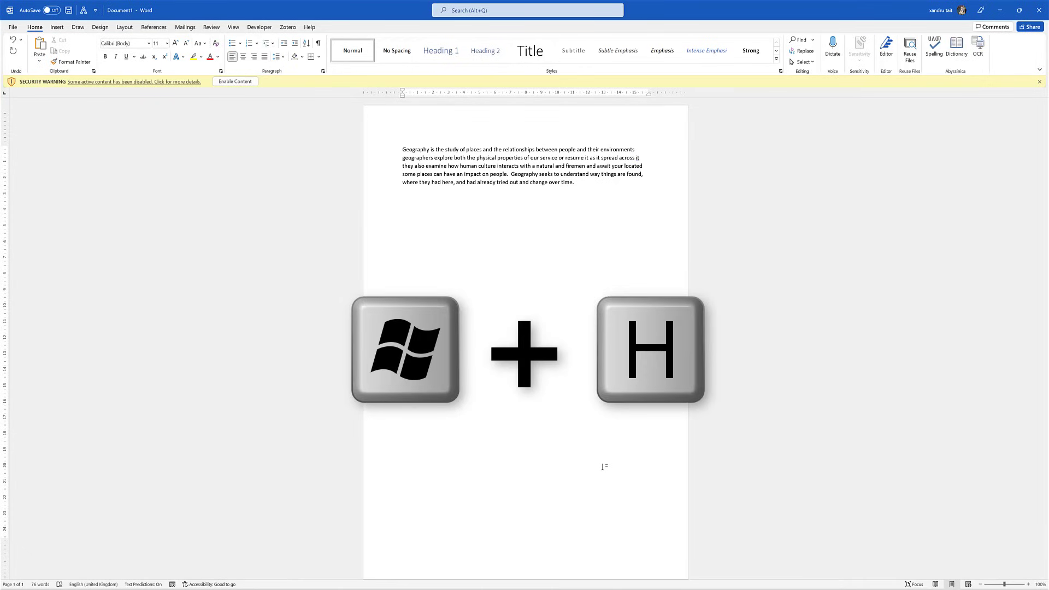
{"action": "key", "text": "super+h"}
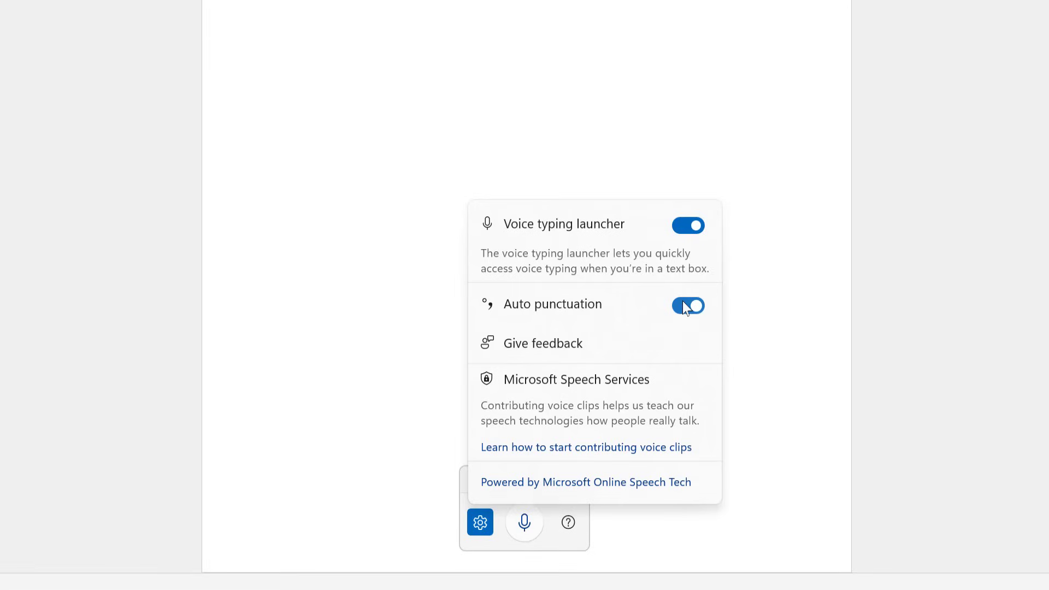
Close voice typing settings with Auto punctuation on and start listening for dictation
{"action": "left_click", "coordinate": [559, 539]}
{"action": "left_click", "coordinate": [524, 523]}
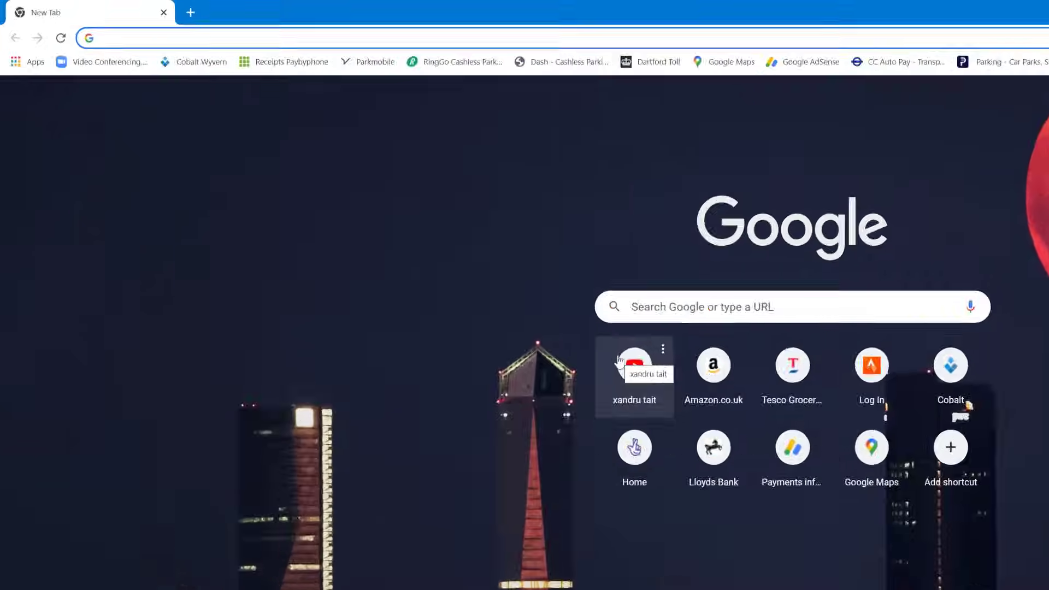
Search Google for 'the history of the world', then try the results page's voice typing mic and settings
{"action": "type", "text": "the history of the world"}
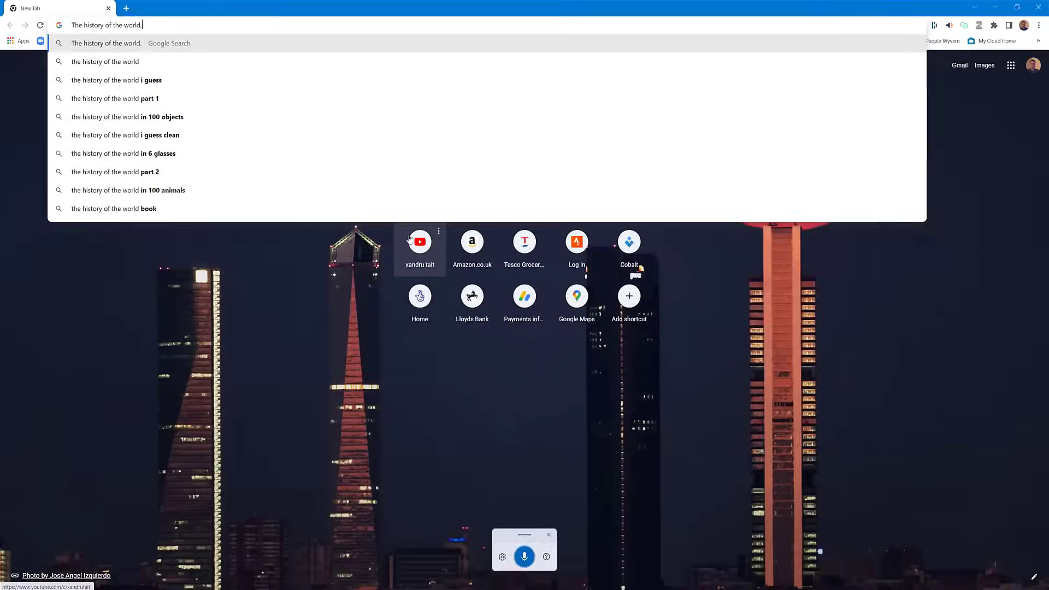
{"action": "key", "text": "Return"}
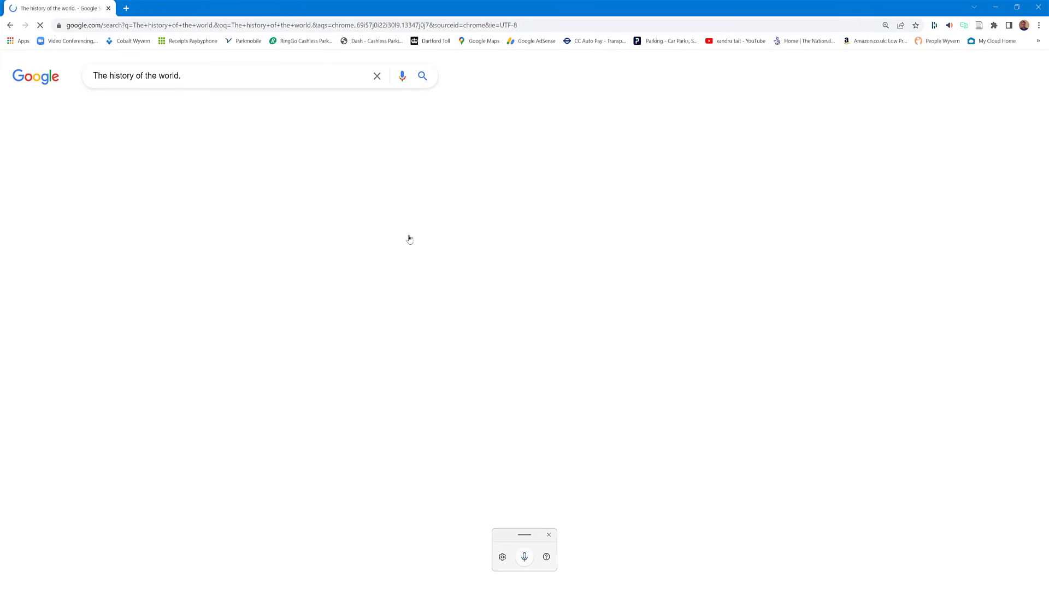
{"action": "left_click", "coordinate": [525, 557]}
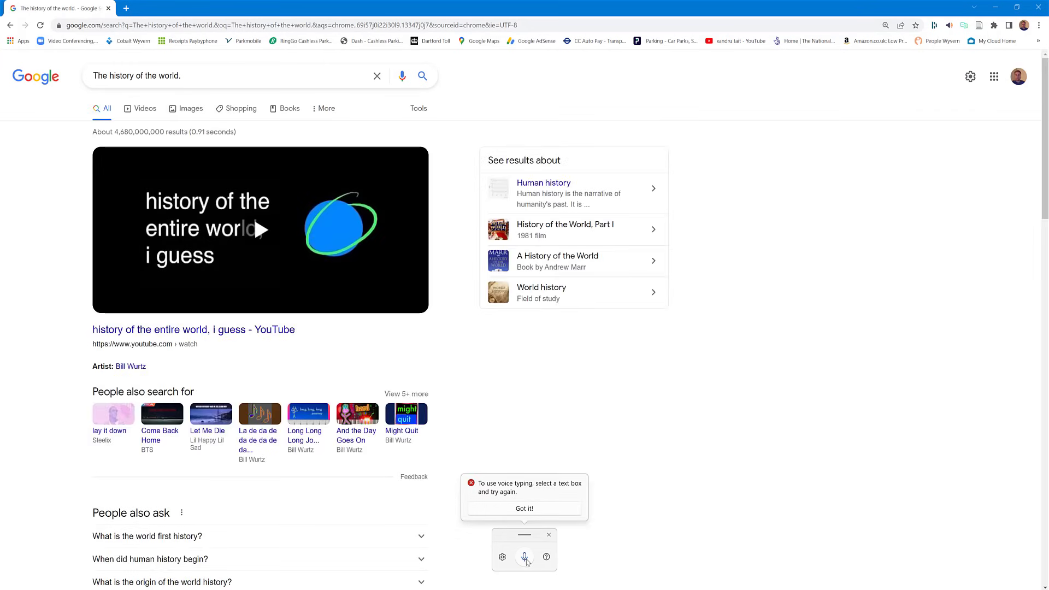
{"action": "left_click", "coordinate": [503, 557]}
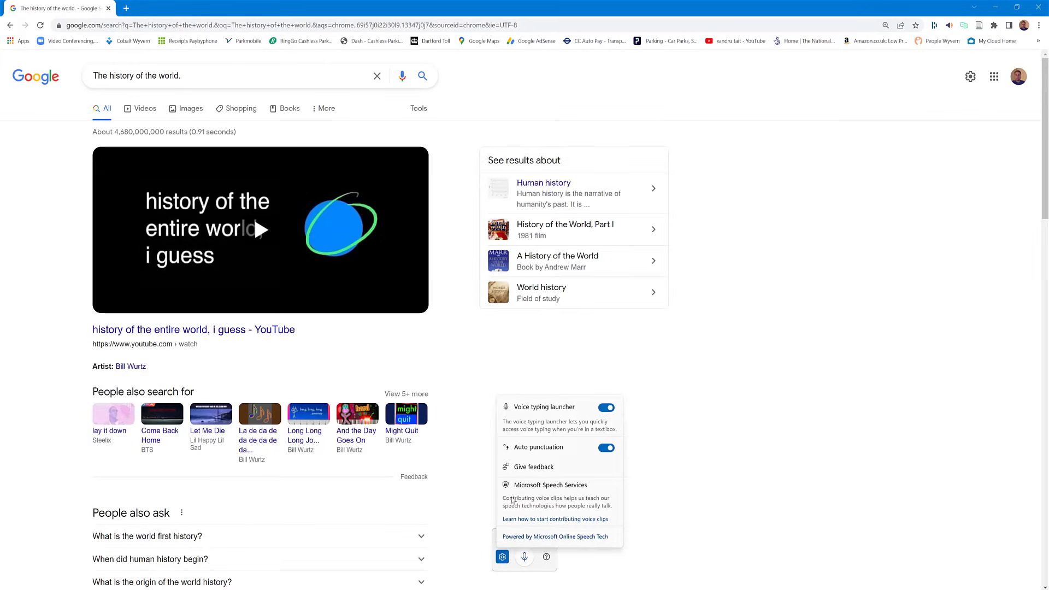
{"action": "left_click", "coordinate": [539, 567]}
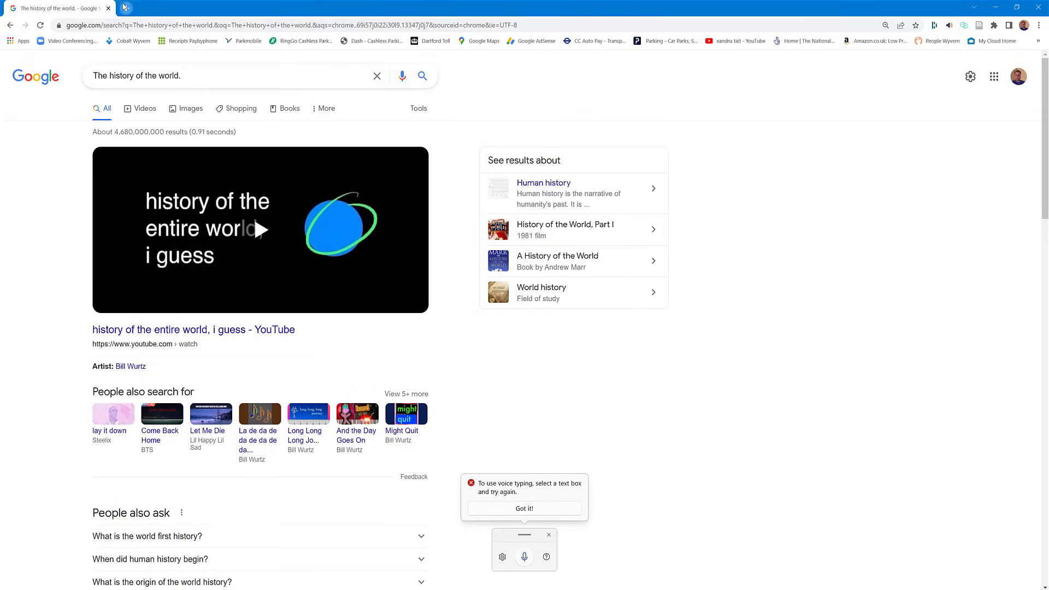
Load office.com/launch/word in a new tab, create a blank document, and dismiss the voice typing error
{"action": "left_click", "coordinate": [126, 8]}
{"action": "type", "text": "office.com/launch/word"}
{"action": "key", "text": "Return"}
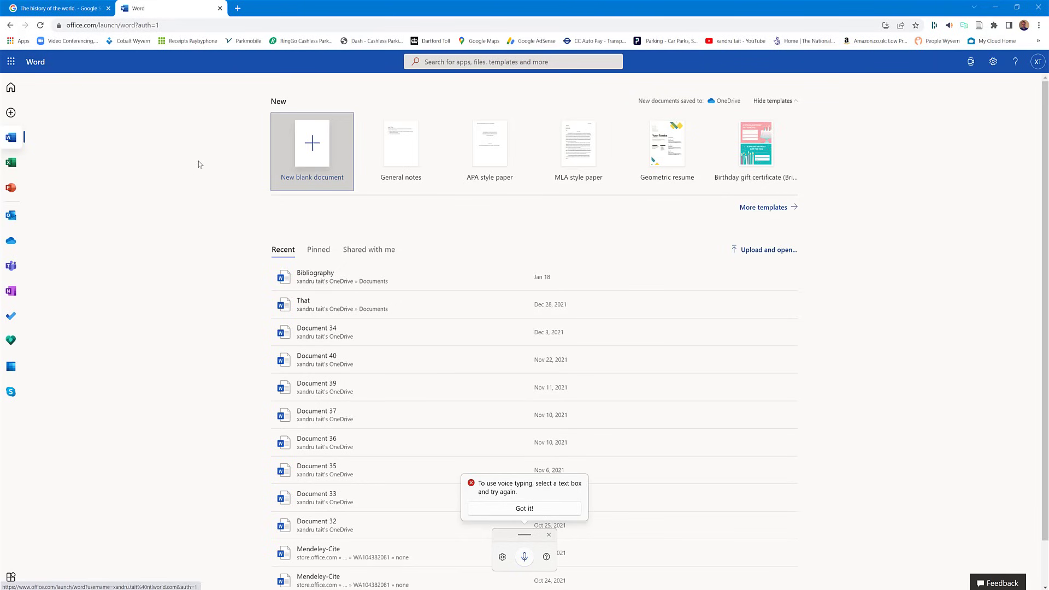
{"action": "left_click", "coordinate": [309, 152]}
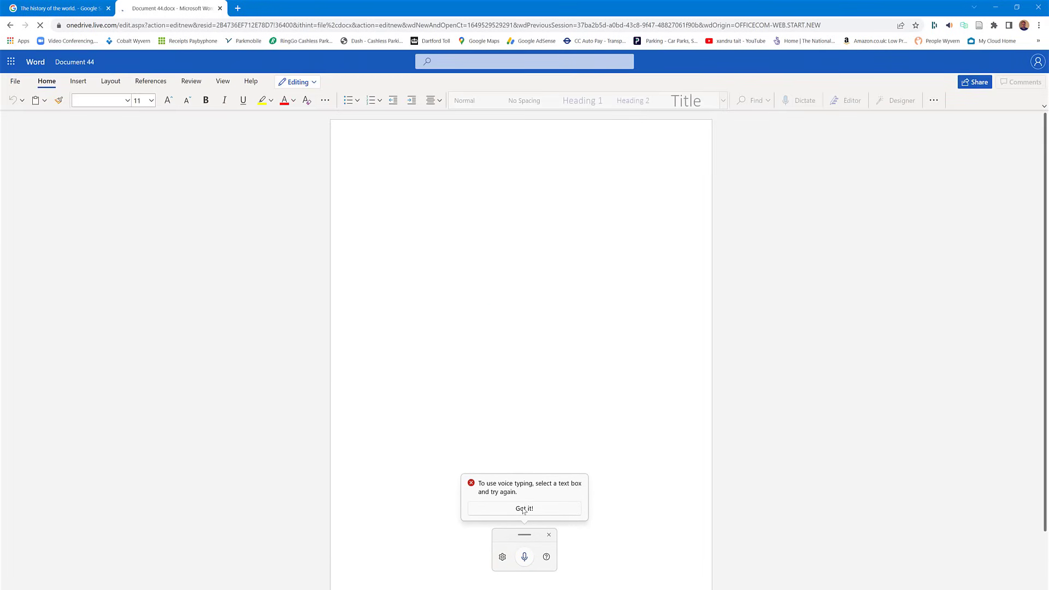
{"action": "left_click", "coordinate": [524, 509]}
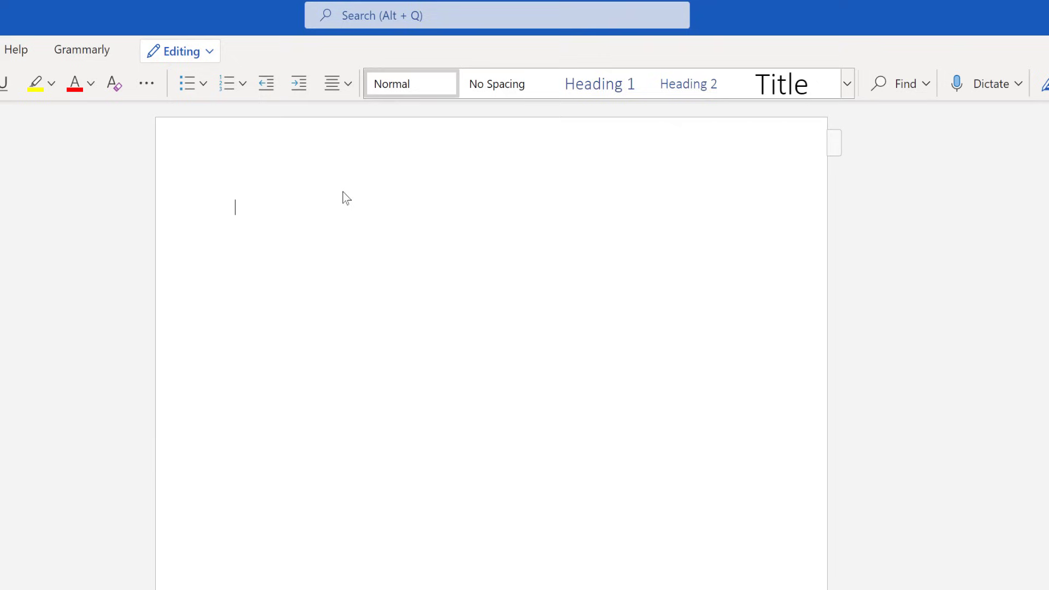
Dictate 'geography is the study of places and relationships' into the blank document
{"action": "type", "text": "geography is the study of places and relationships"}
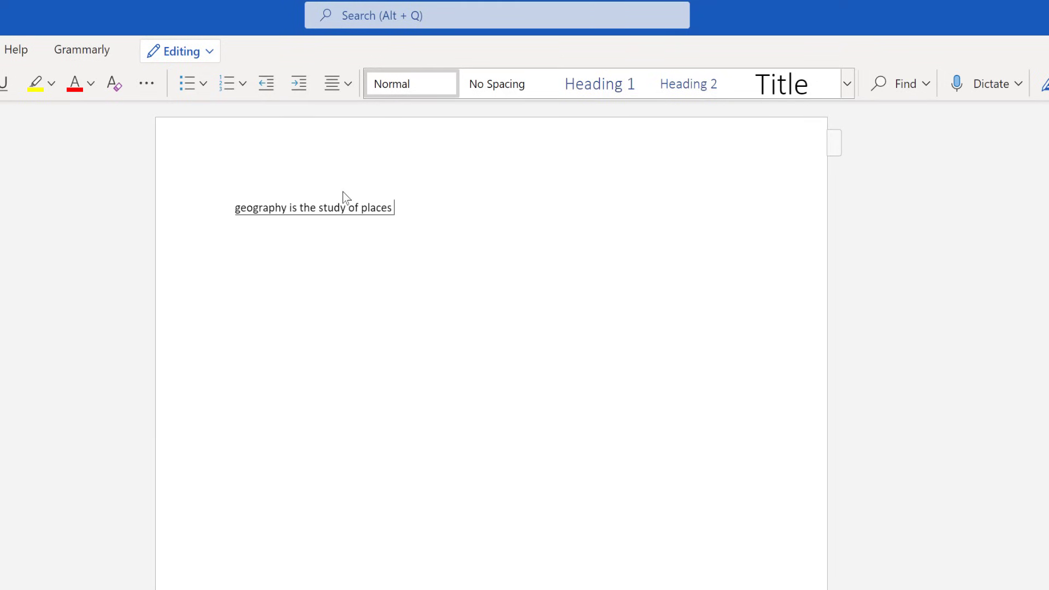